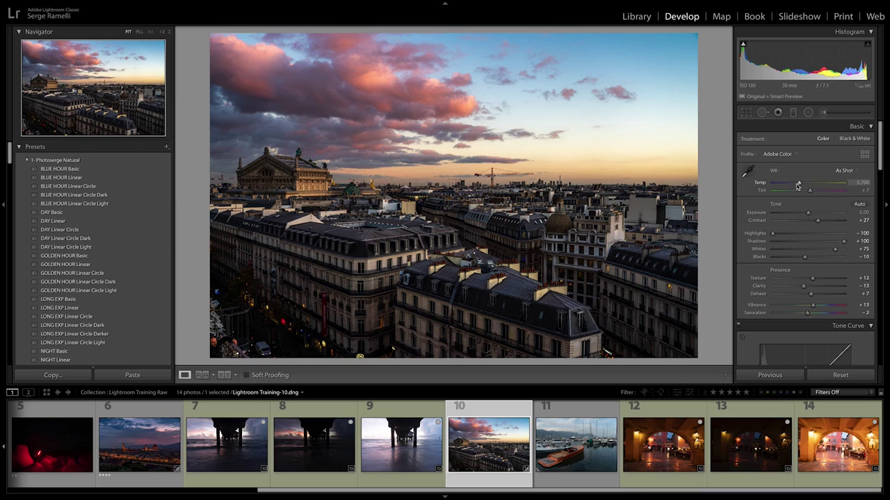
Try warming the rooftop photo with Temp values of 15,770 and 50,000, and bring Temp back down to 6,797
drag(798, 185, 830, 184)
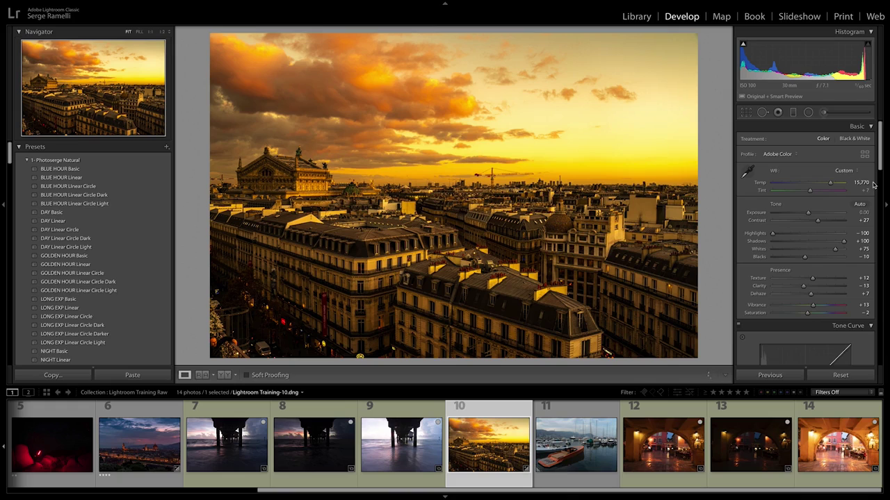
drag(830, 183, 866, 189)
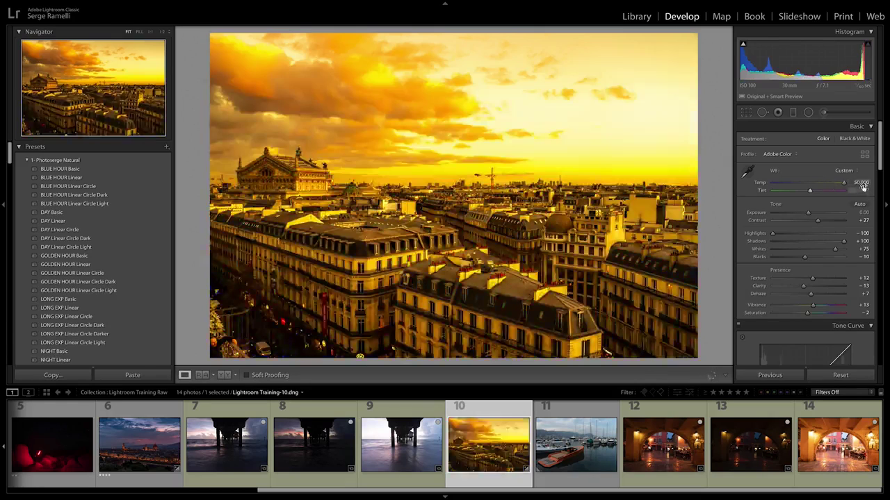
drag(843, 185, 808, 184)
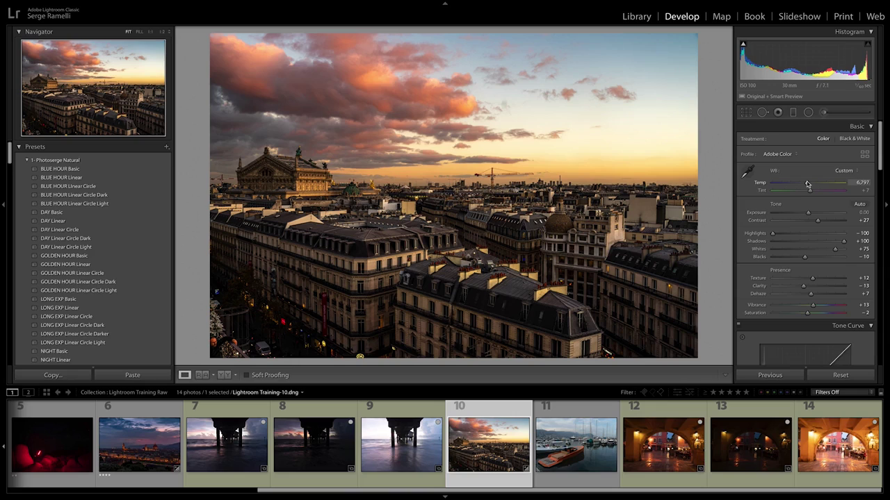
Try the Daylight white balance preset on the photo, followed by the warmer Shade preset
click(846, 171)
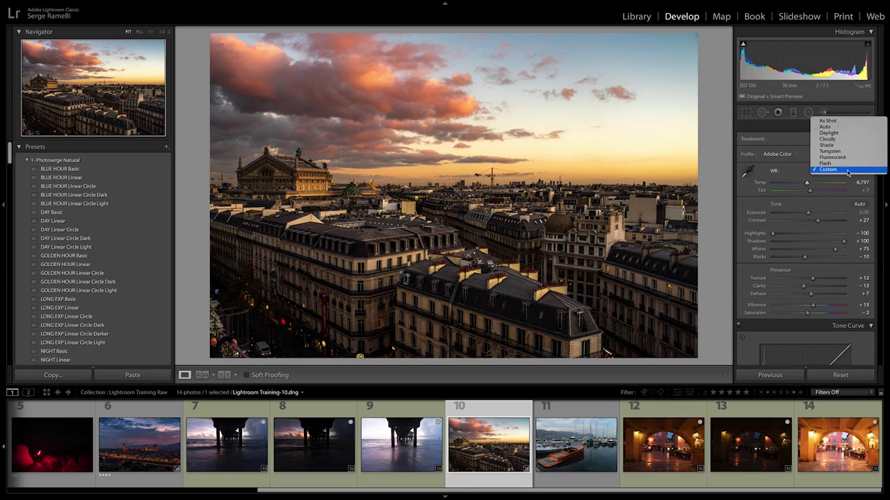
click(843, 134)
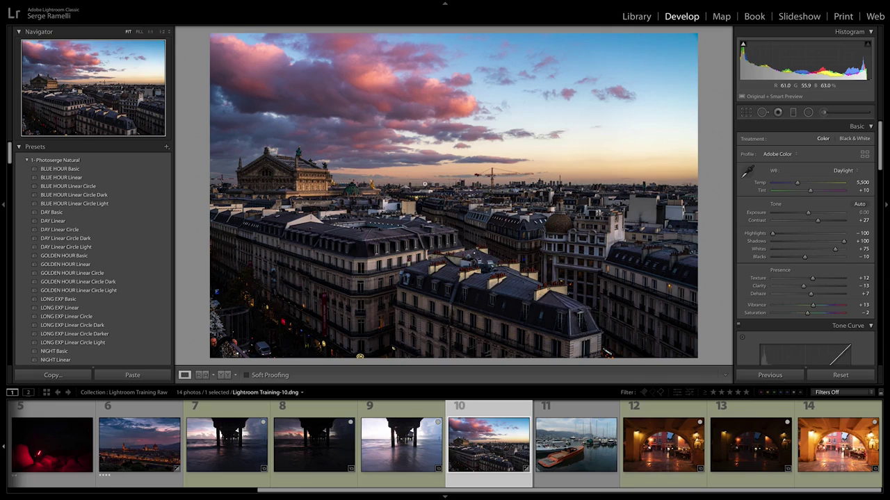
click(853, 174)
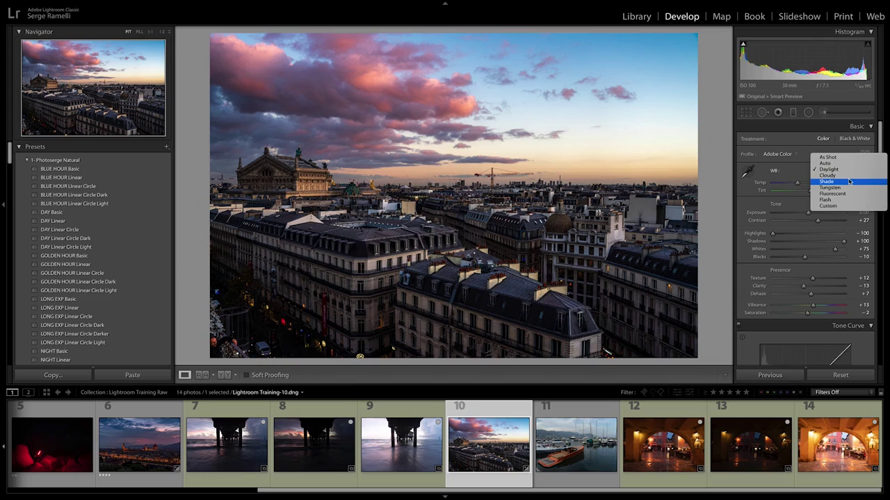
click(849, 182)
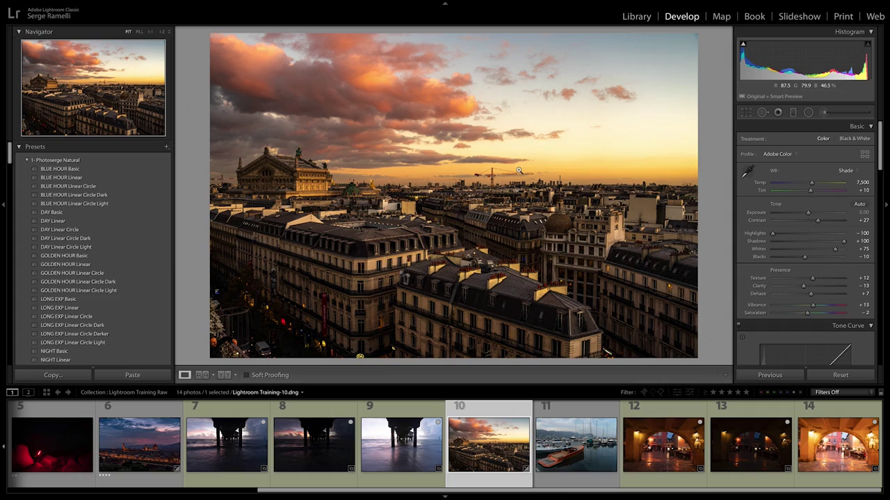
Compare the Cloudy white balance preset with Shade, ending on Shade
click(851, 172)
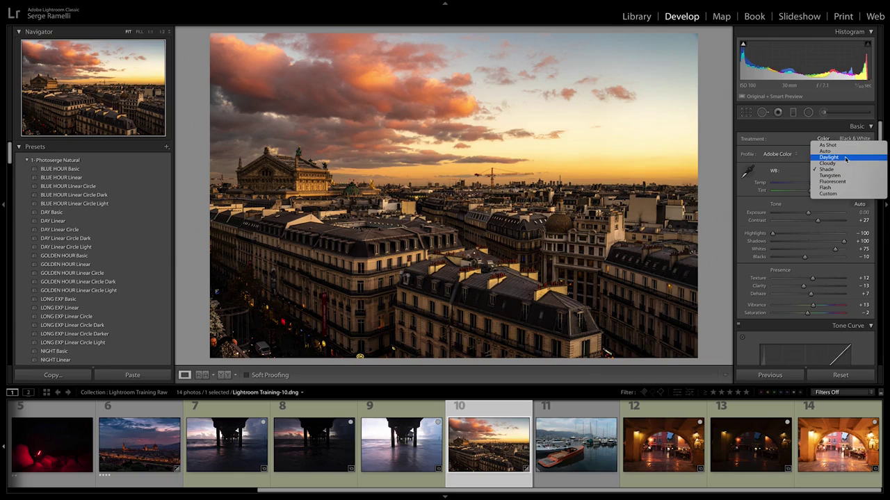
click(846, 164)
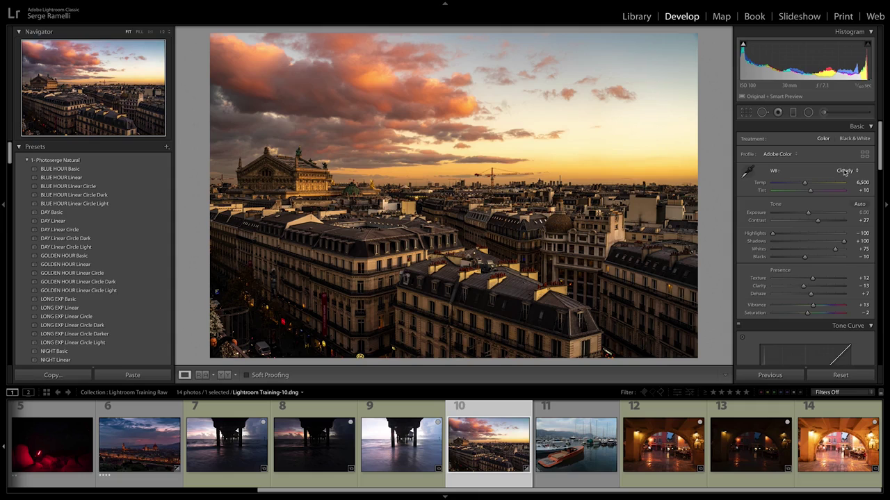
click(845, 173)
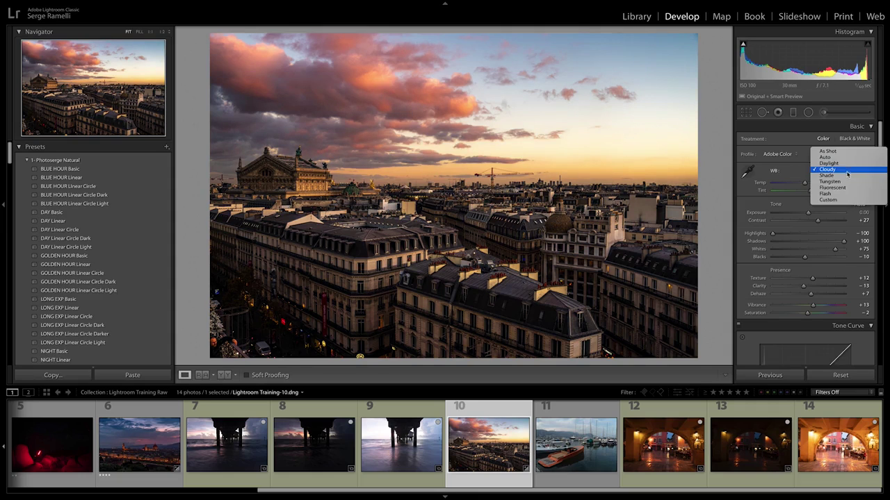
click(845, 176)
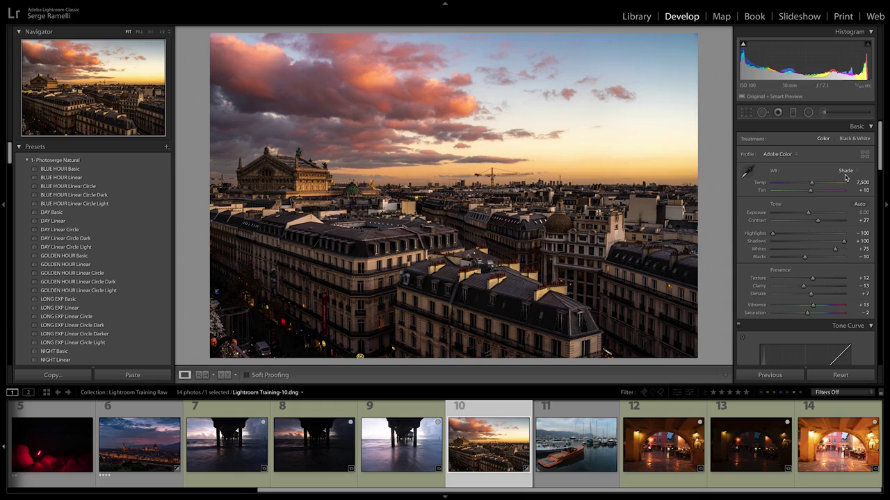
Switch the white balance to Daylight and back to Shade, and raise the Tint to +34
click(846, 173)
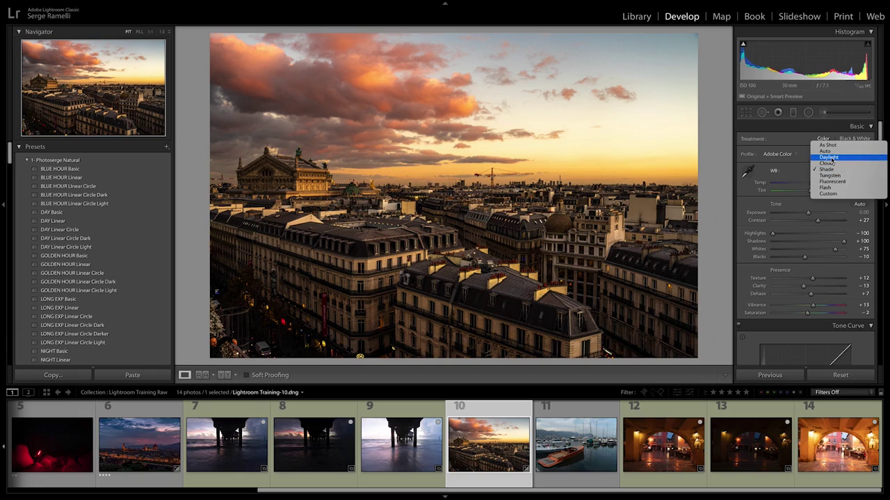
click(829, 158)
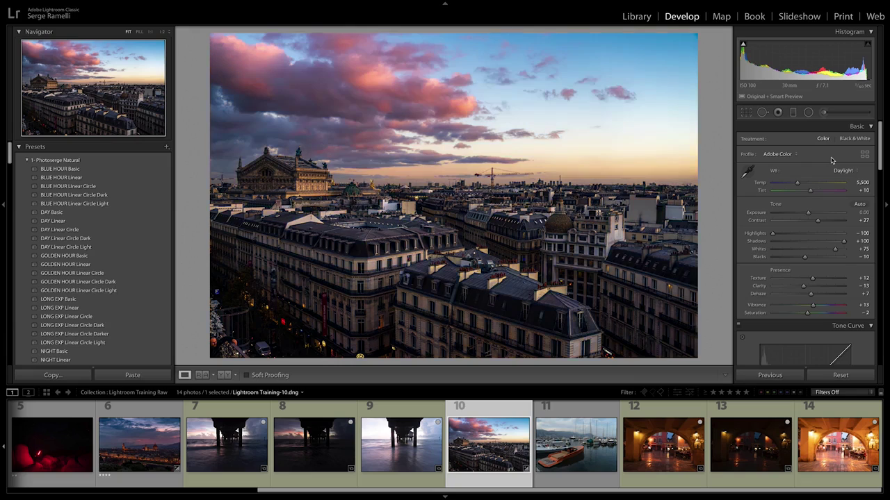
click(842, 171)
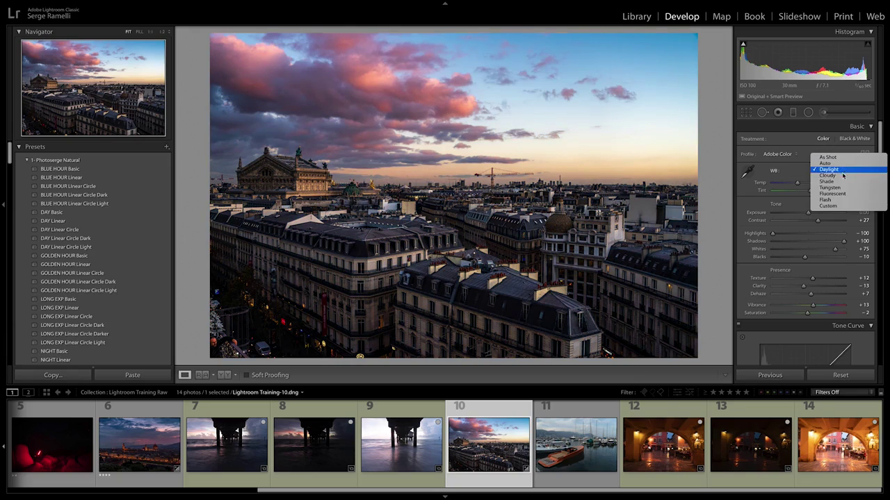
click(842, 181)
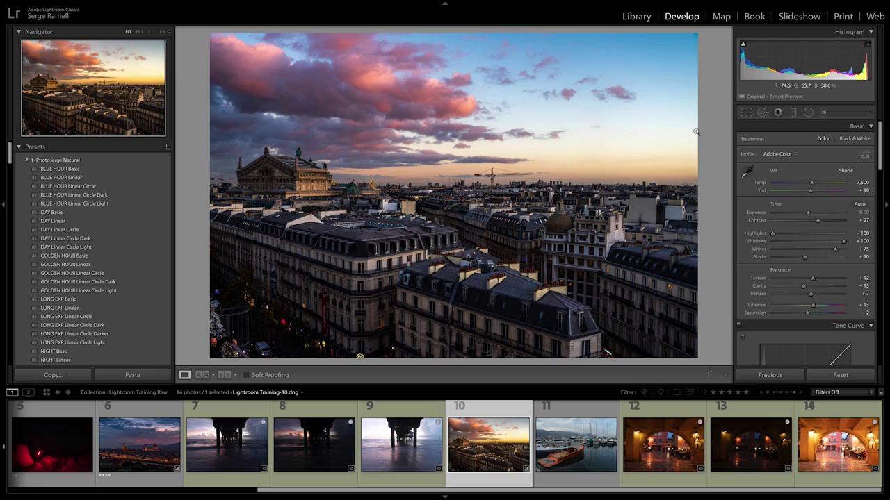
drag(812, 191, 816, 195)
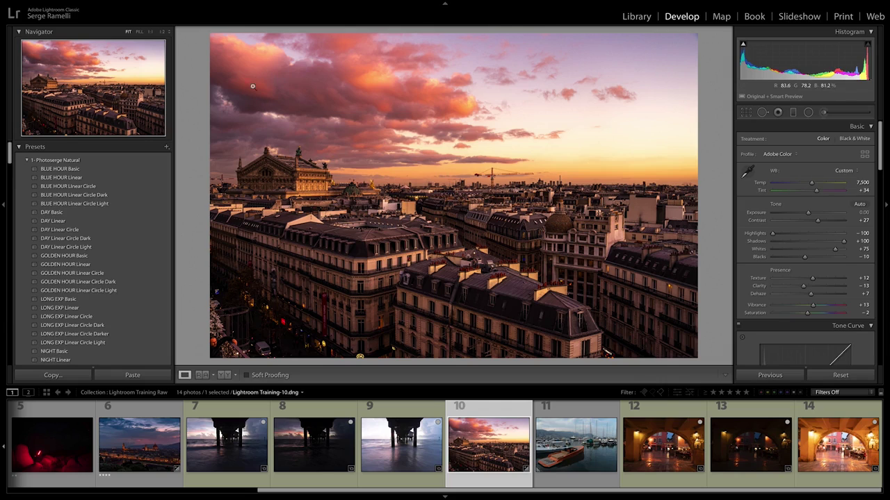
Return the white balance to the Daylight preset and raise the Tint to +20
click(852, 171)
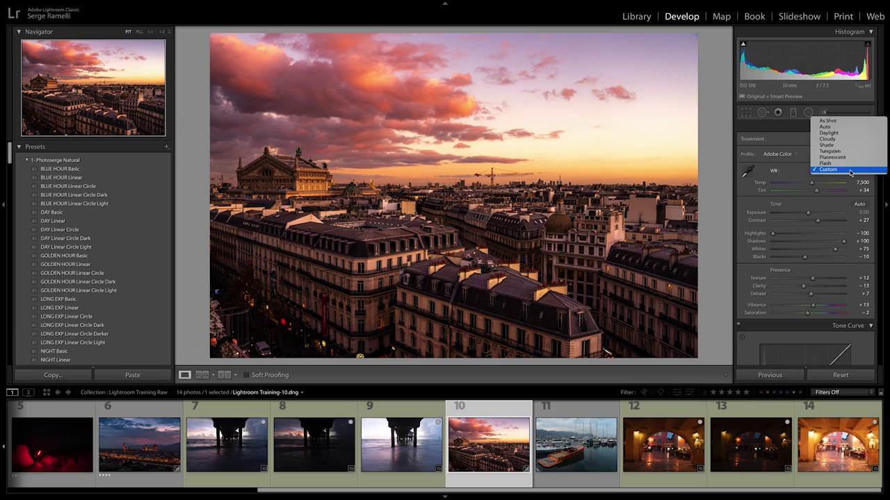
click(847, 133)
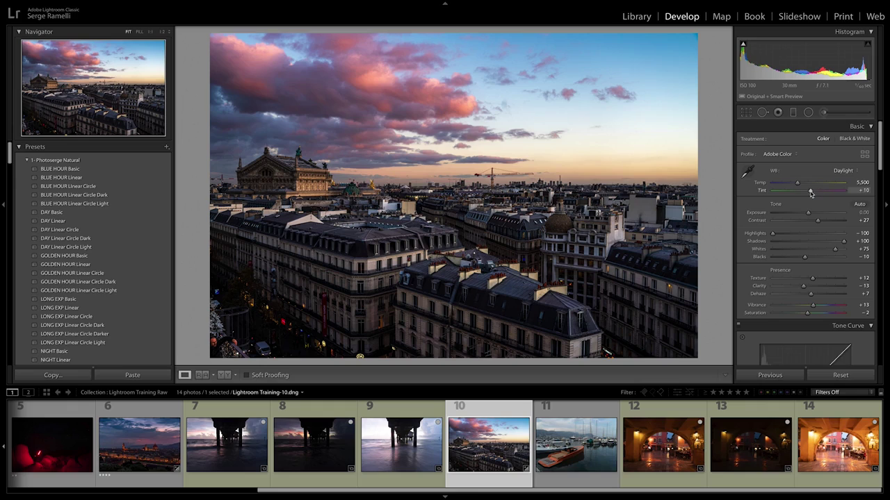
drag(810, 191, 814, 196)
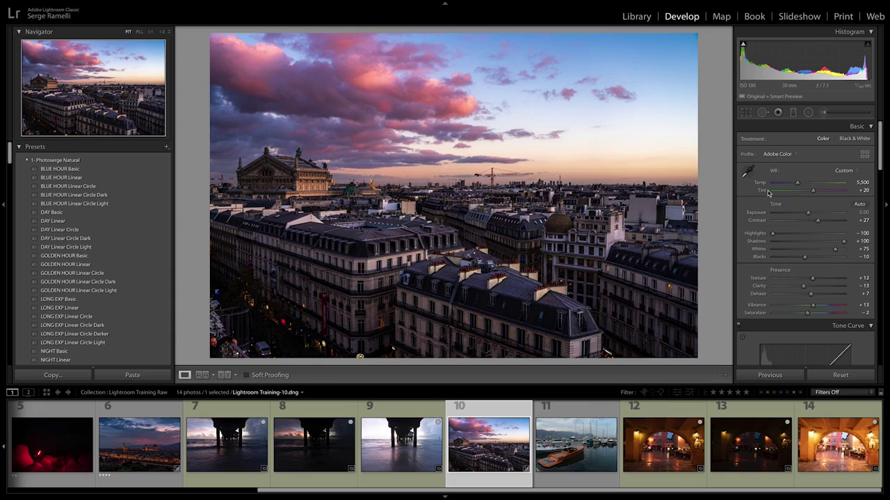
Try extreme green and extreme magenta Tint settings, and restore the Daylight white balance preset
drag(813, 194, 770, 192)
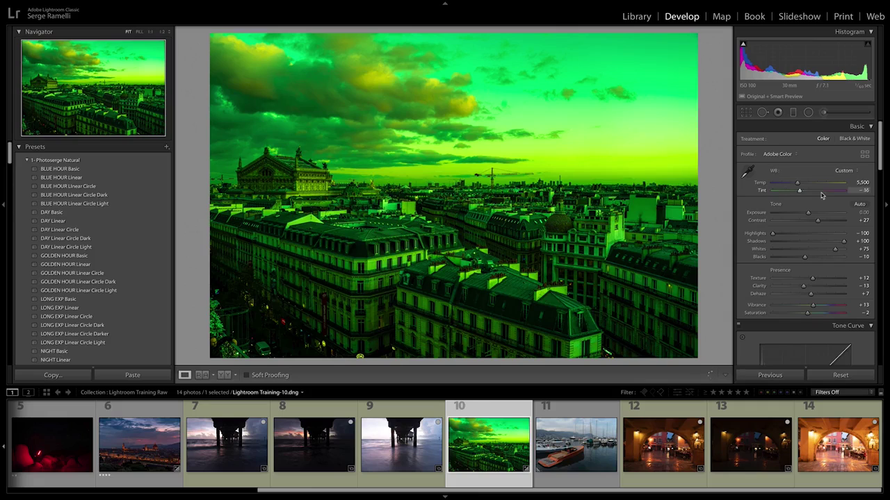
drag(771, 193, 868, 193)
click(855, 170)
click(855, 133)
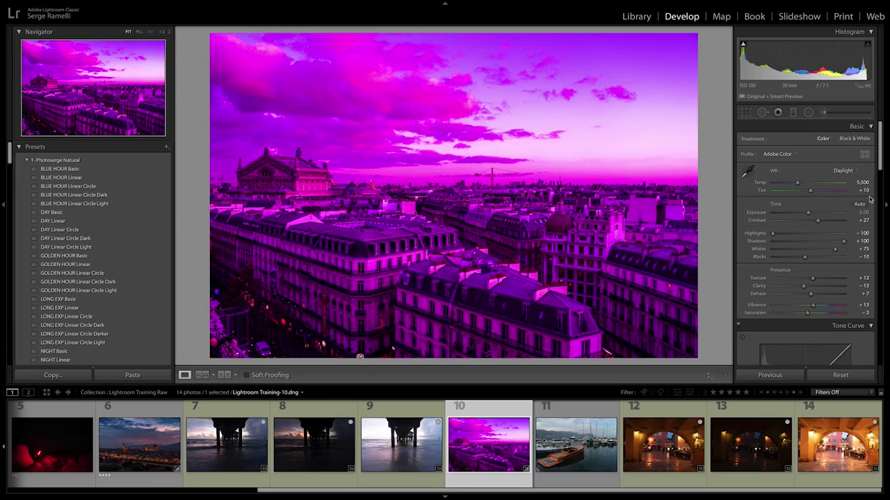
Warm the photo progressively with the Cloudy and Shade white balance presets
click(852, 171)
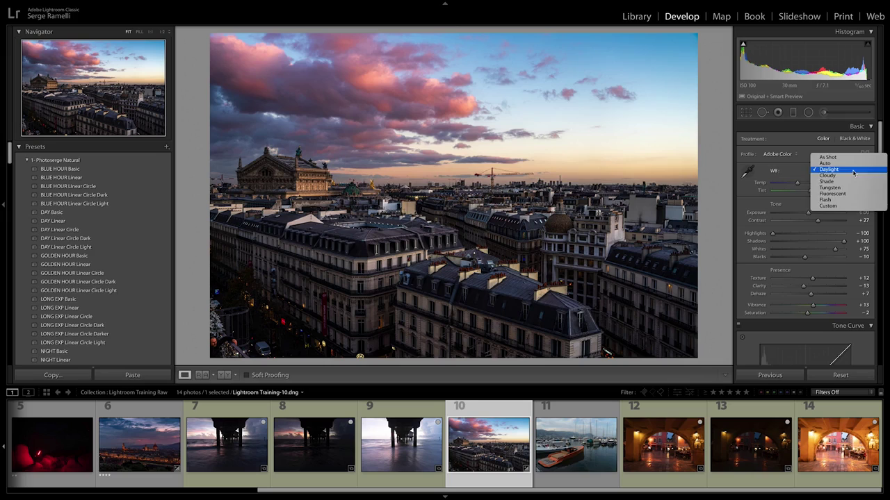
click(854, 177)
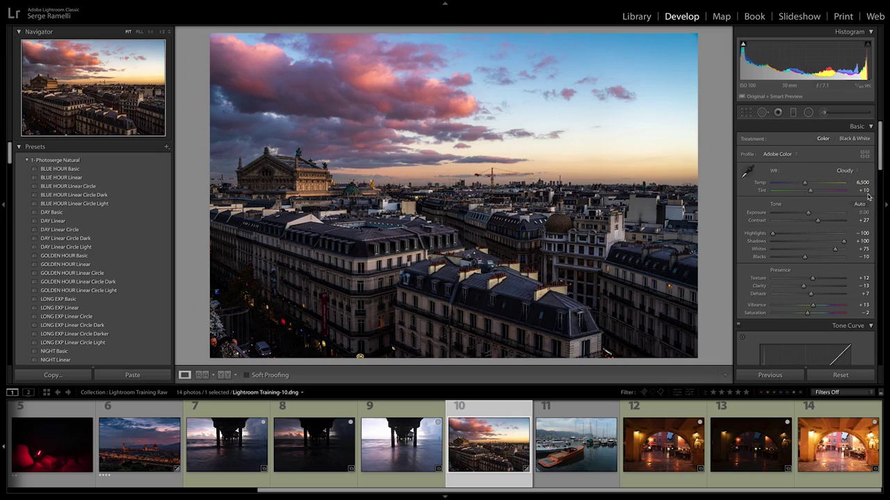
click(848, 171)
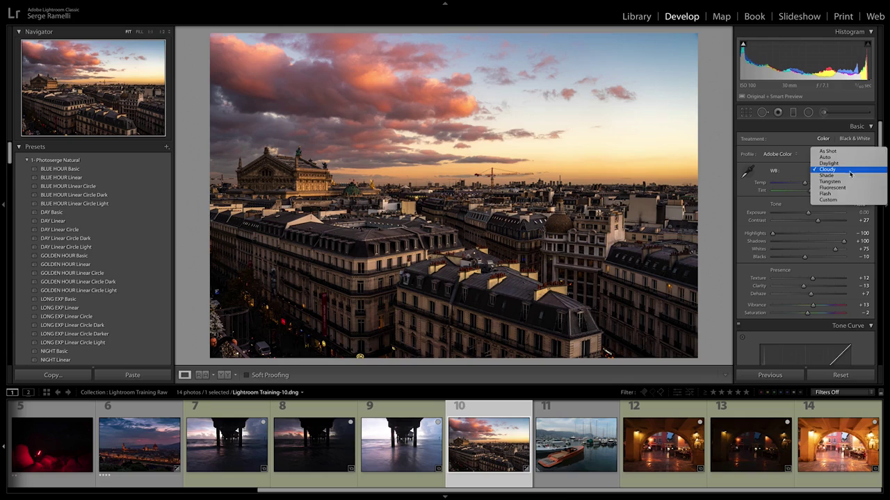
click(827, 176)
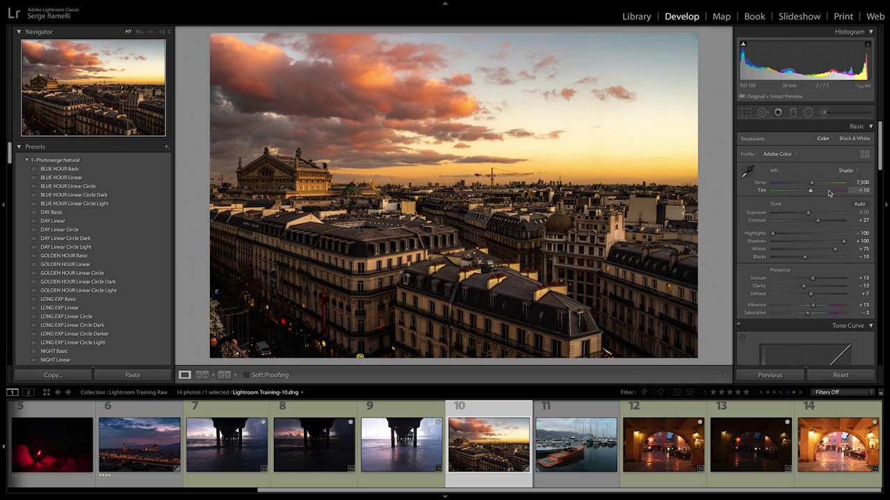
Restore the Daylight white balance preset and try Tint values of +21 and -22
click(851, 171)
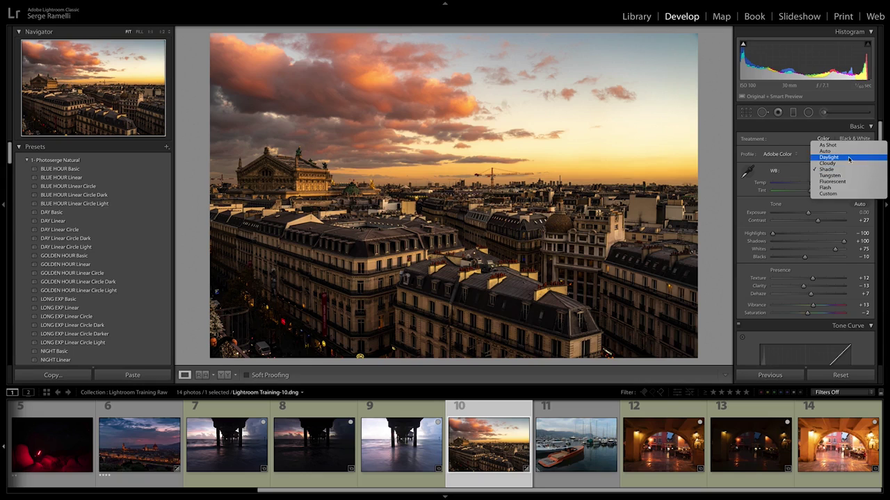
click(831, 157)
drag(811, 192, 814, 194)
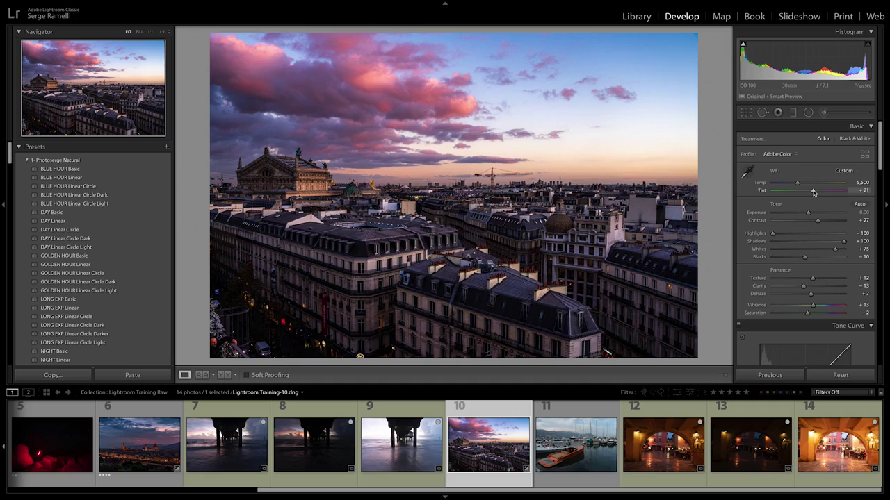
drag(814, 194, 803, 195)
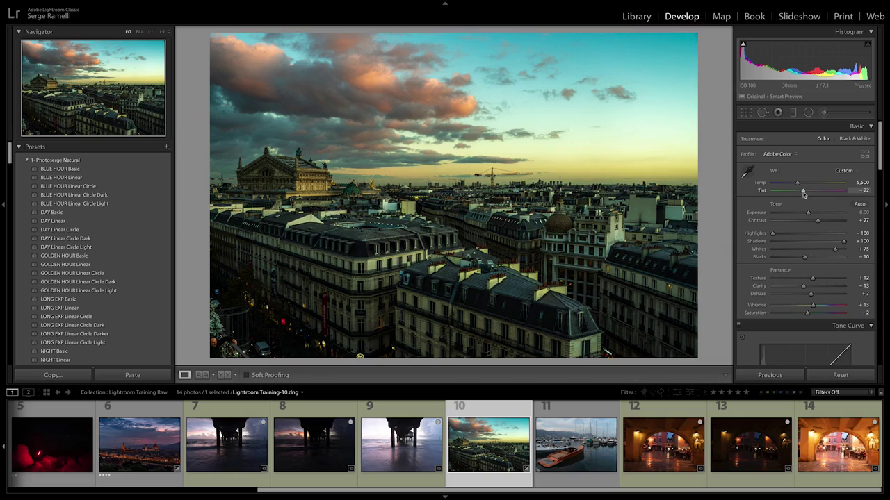
Step the white balance through the Daylight, Cloudy and Shade presets to compare their looks
click(844, 171)
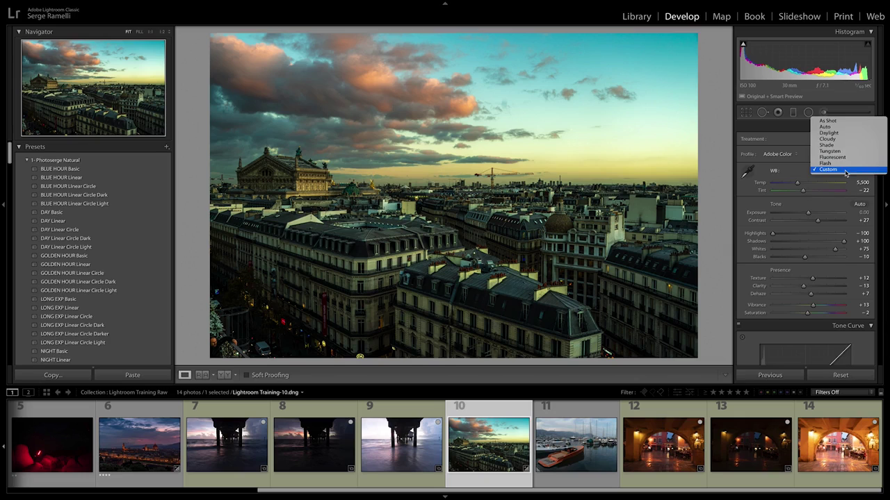
click(841, 135)
click(859, 171)
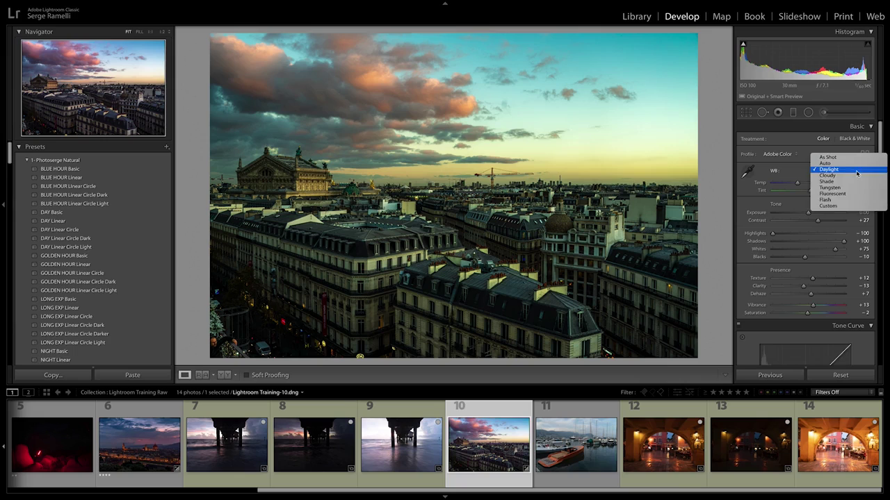
click(859, 176)
click(859, 171)
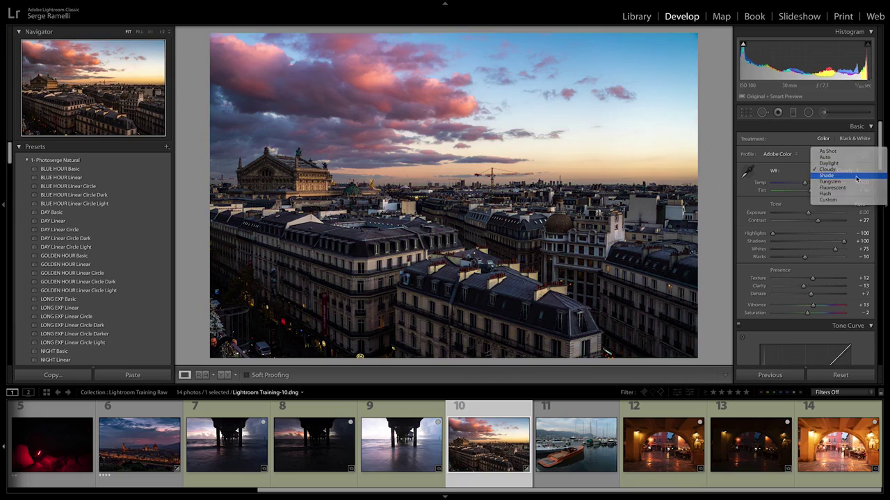
click(857, 175)
Apply the Daylight white balance preset and set the Tint to +20 for a slightly magenta sky
click(858, 172)
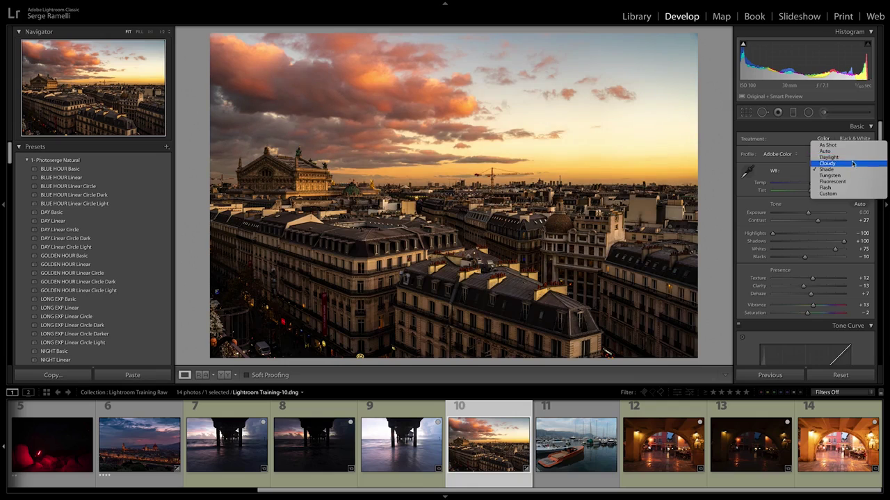
click(851, 160)
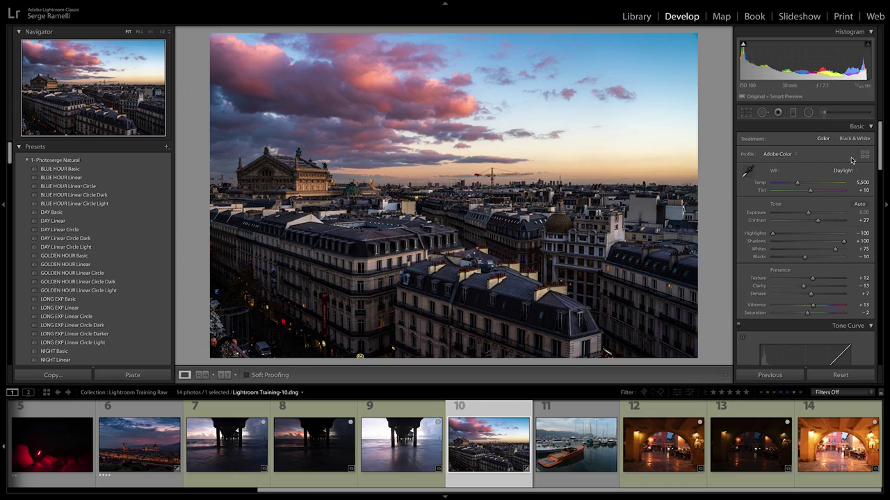
drag(809, 193, 807, 198)
scroll(813, 194, up, 2)
drag(812, 194, 814, 194)
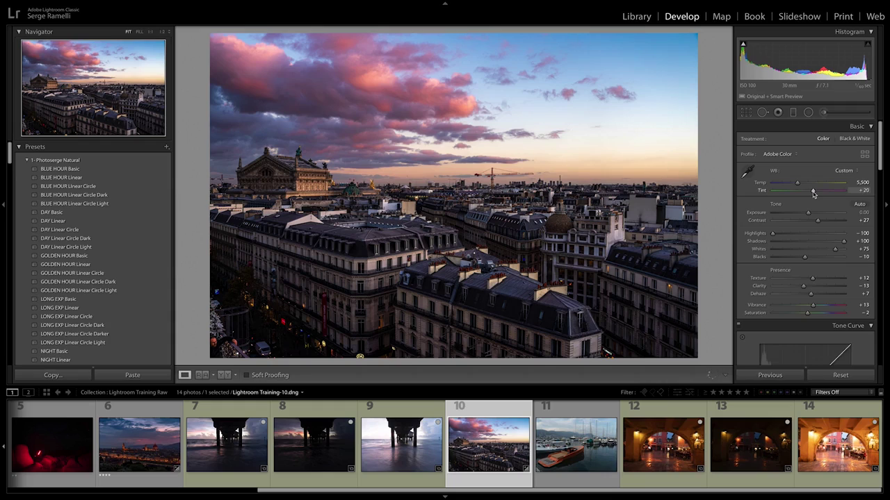